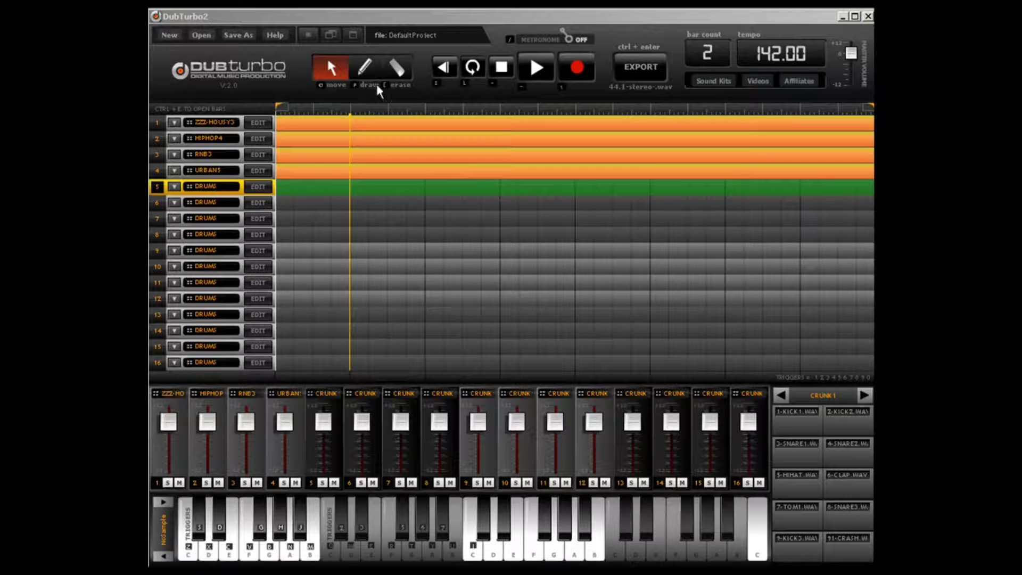
Draw a clip on track 5 that spans the full two-bar timeline
click(367, 70)
click(346, 184)
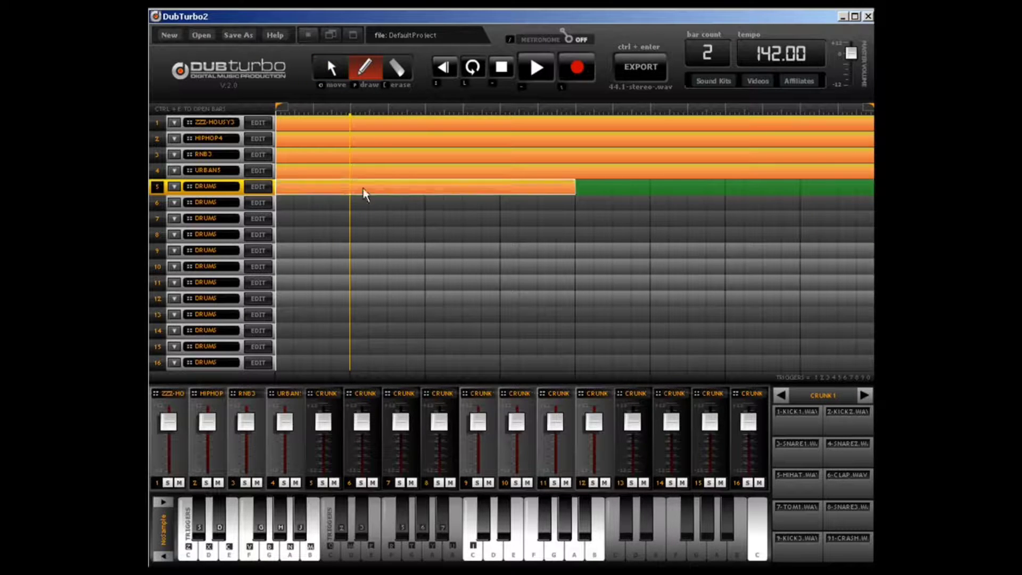
click(871, 187)
Open track 5's clip in the drum editor and load the ZZ-WUBWUB1 sound kit
click(267, 187)
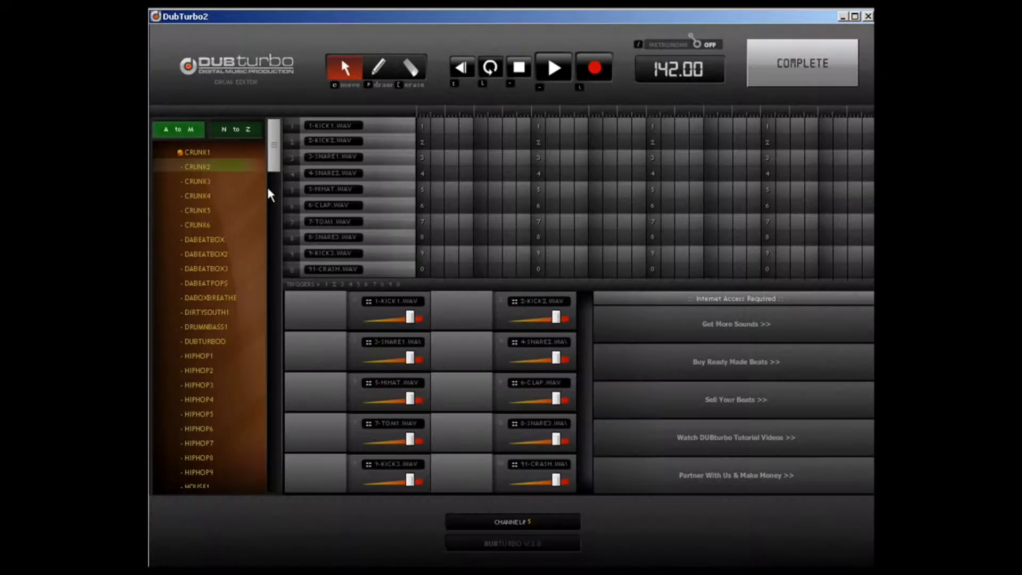
click(239, 129)
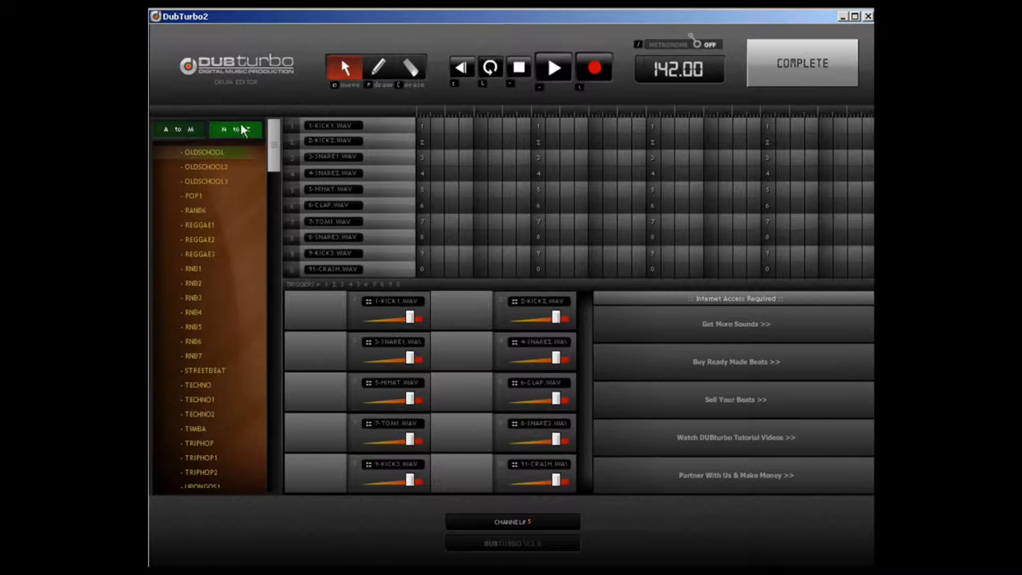
drag(278, 156, 276, 388)
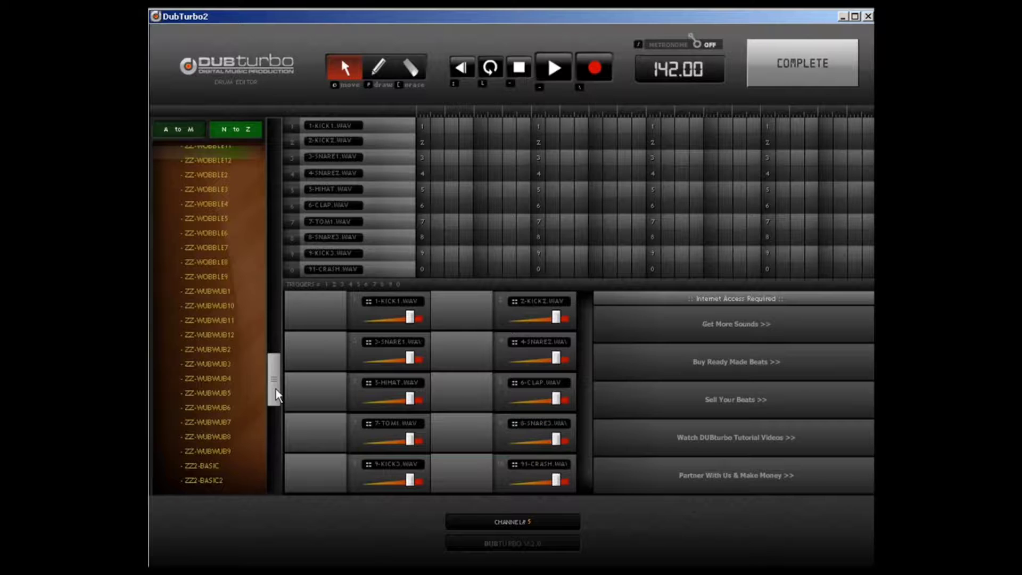
drag(276, 389, 276, 384)
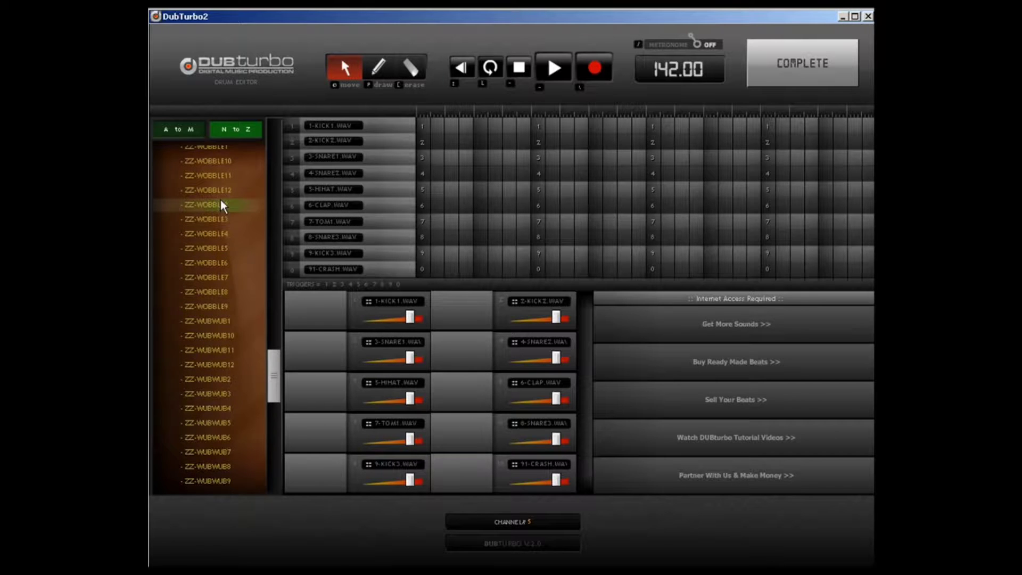
drag(271, 371, 272, 378)
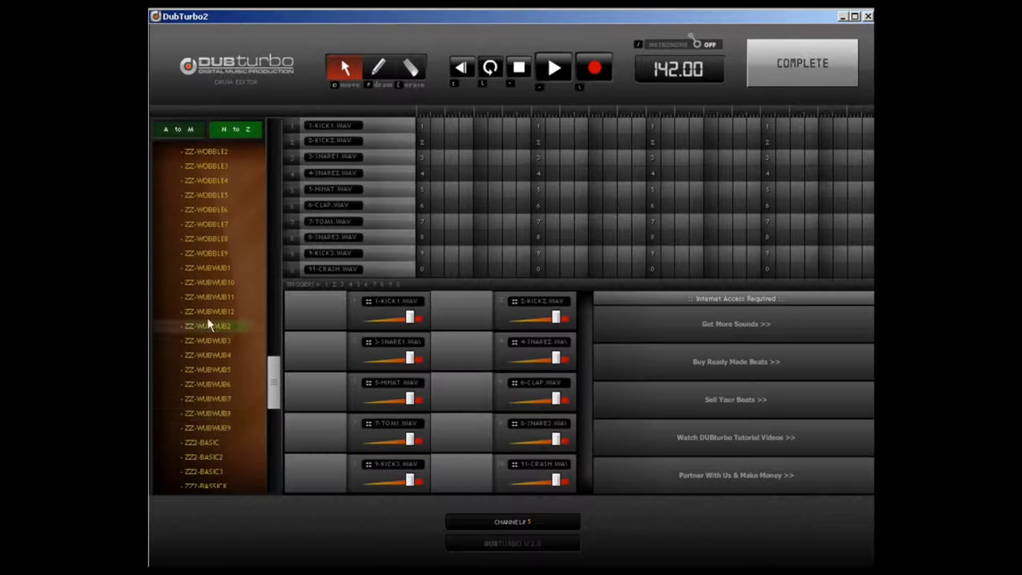
click(207, 285)
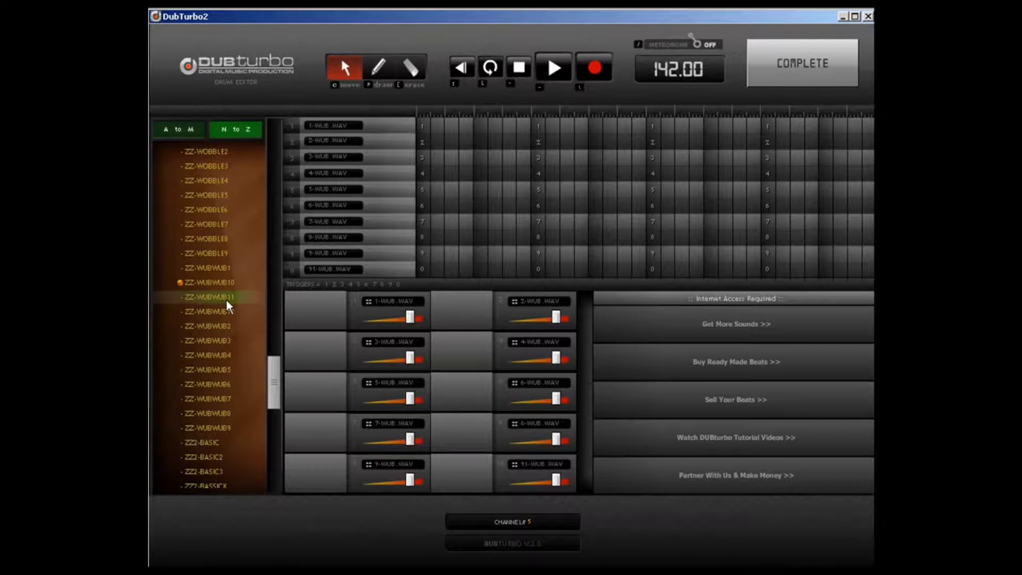
click(215, 268)
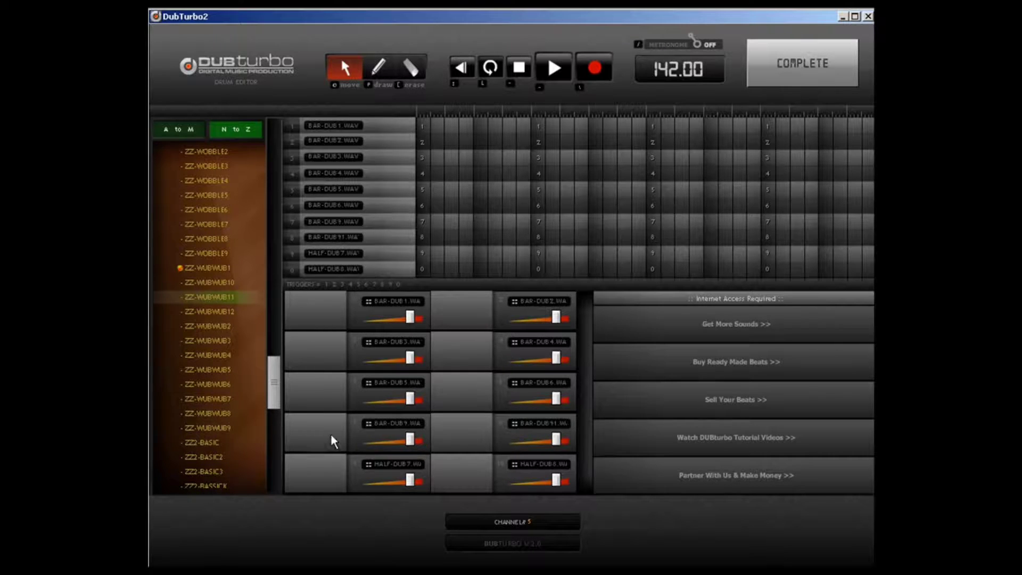
Preview the kit's samples, then place BAR-DUB1 at the start of the first bar and BAR-DUB2 at the start of the second
click(448, 293)
click(451, 188)
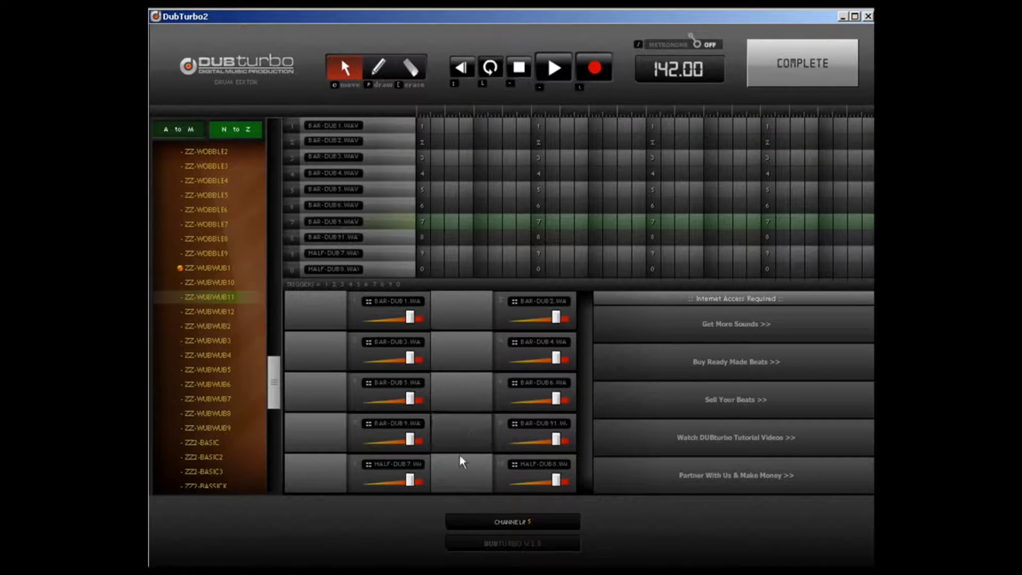
click(378, 67)
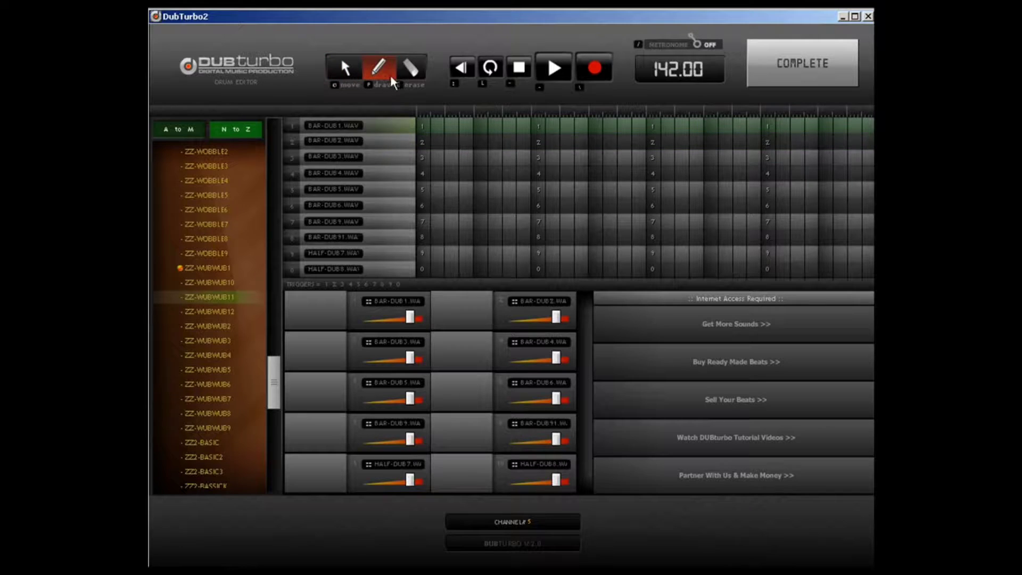
click(423, 126)
click(653, 142)
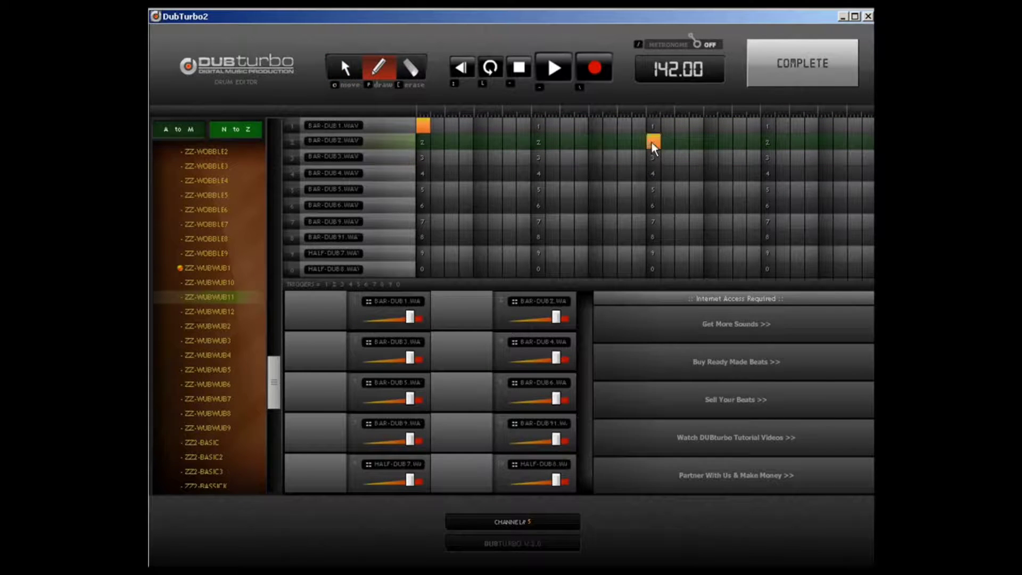
click(783, 79)
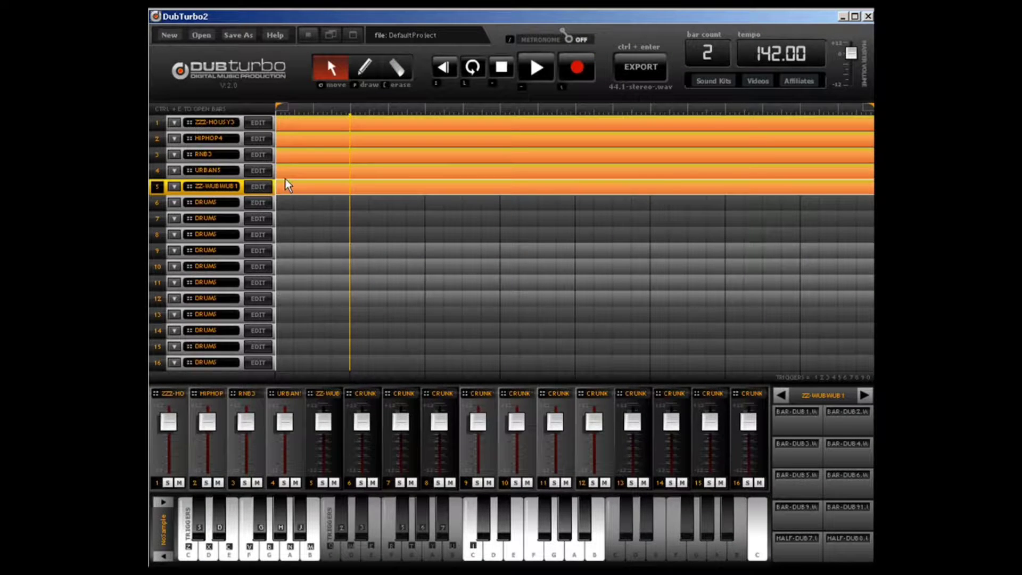
Rewind to the start, mute channel 5 and play back the four drum tracks
click(436, 68)
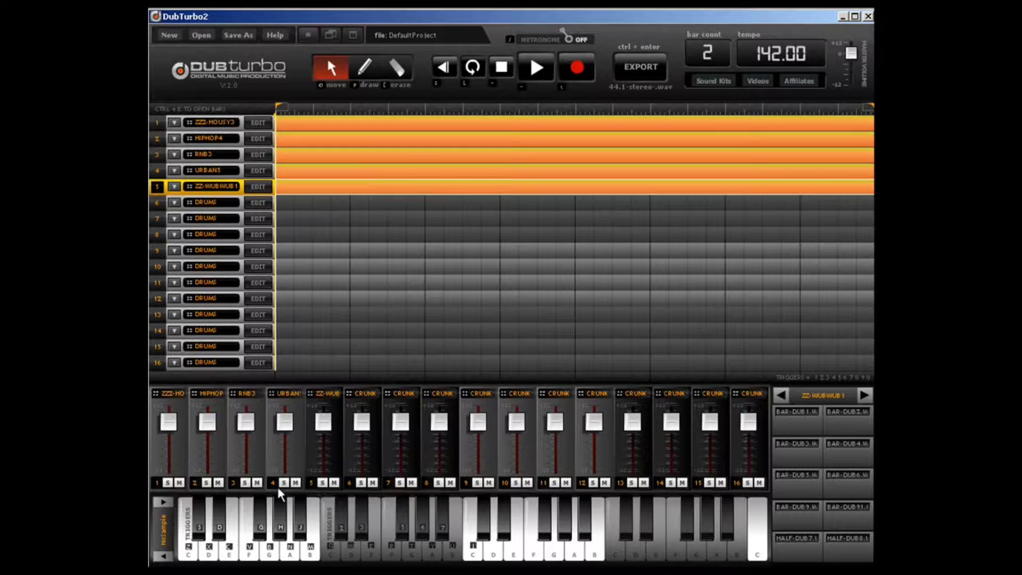
click(334, 482)
key(space)
Examine the note patterns of tracks 1 to 5 one after another in the drum editor
click(293, 122)
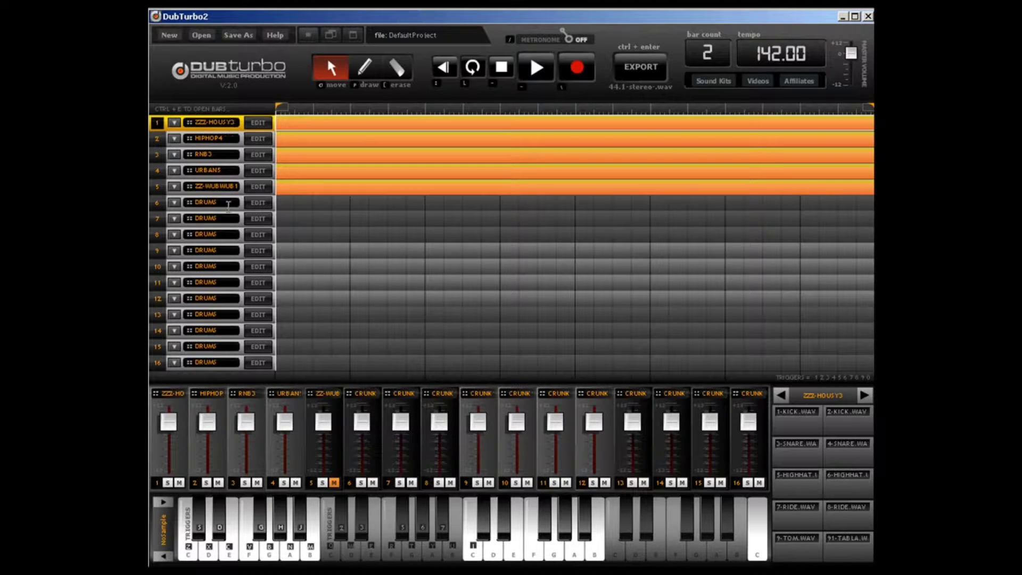
click(258, 123)
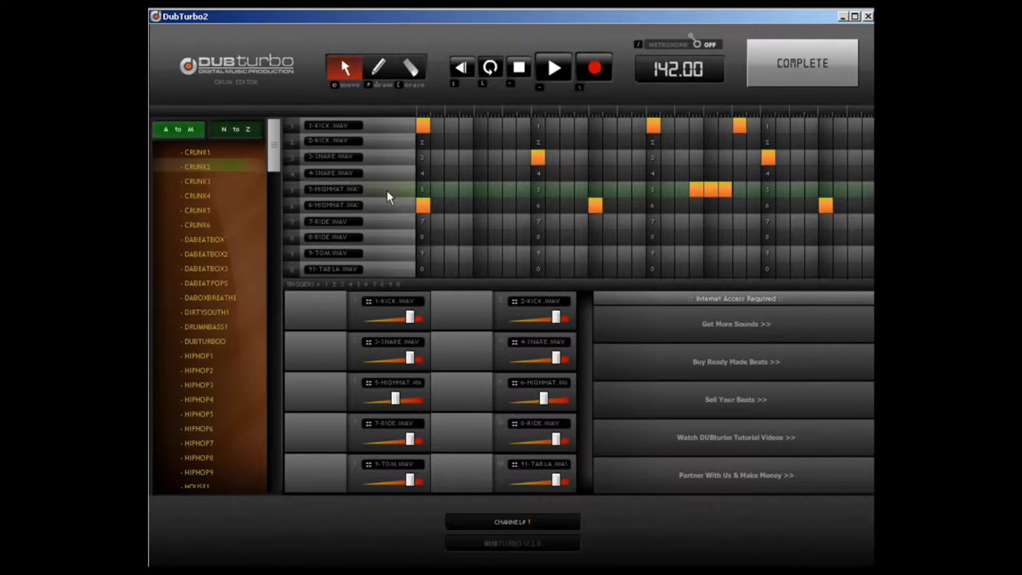
click(791, 63)
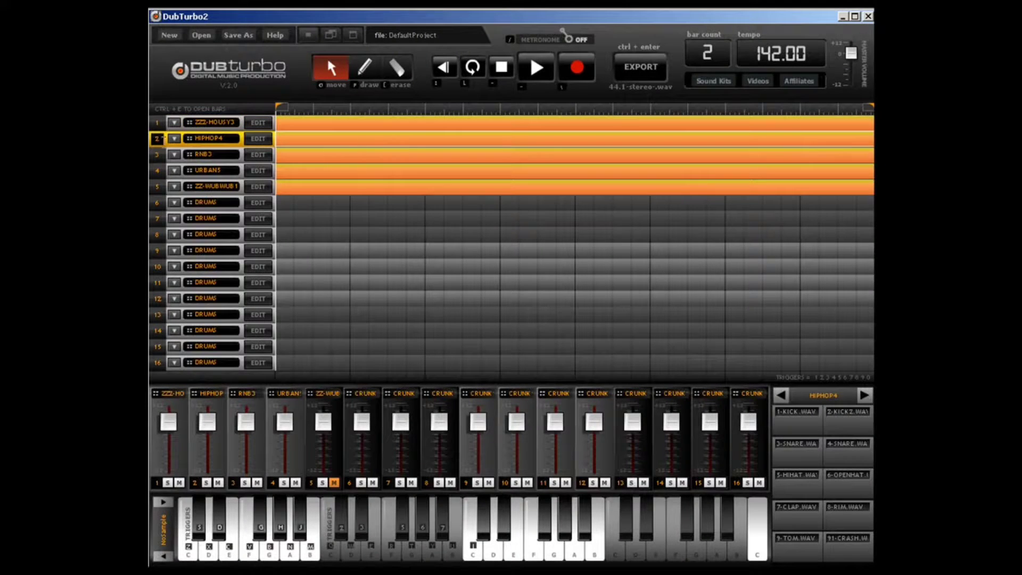
click(266, 140)
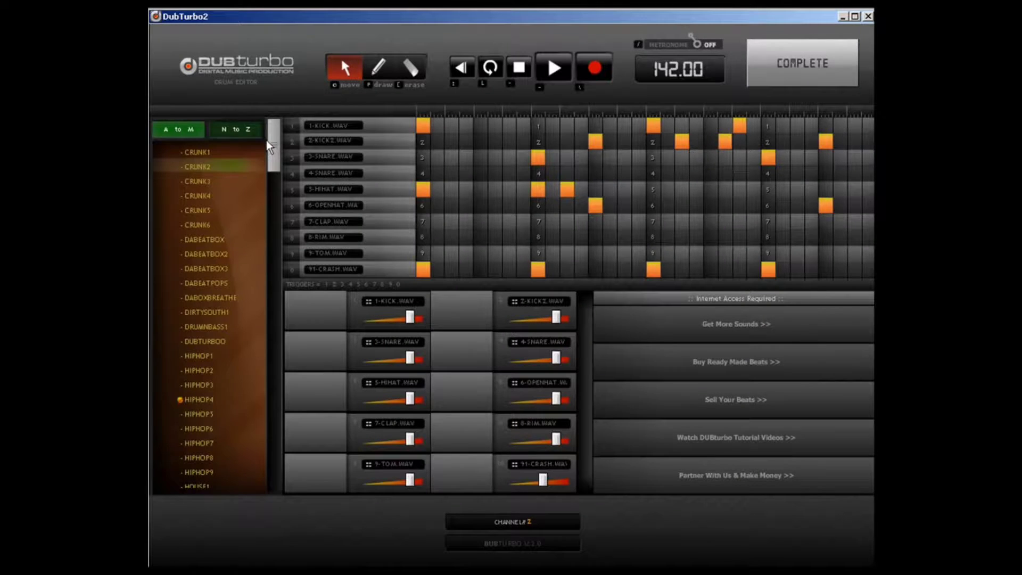
click(838, 71)
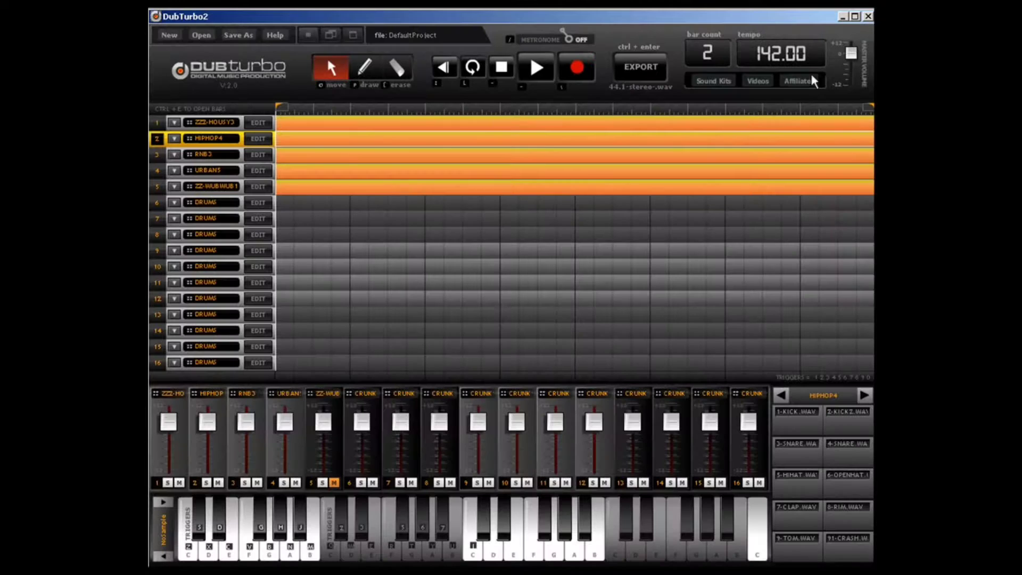
click(317, 159)
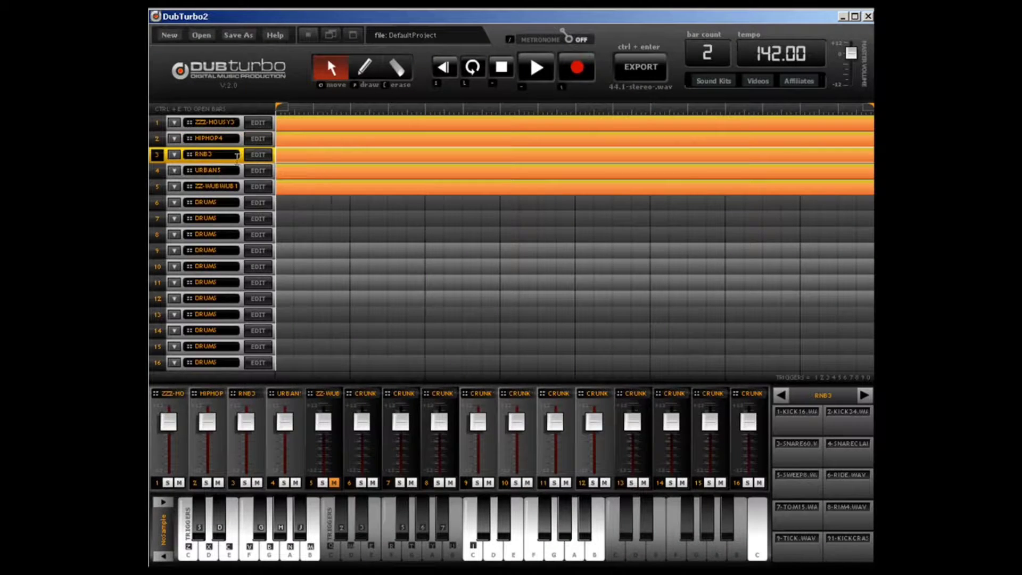
click(263, 160)
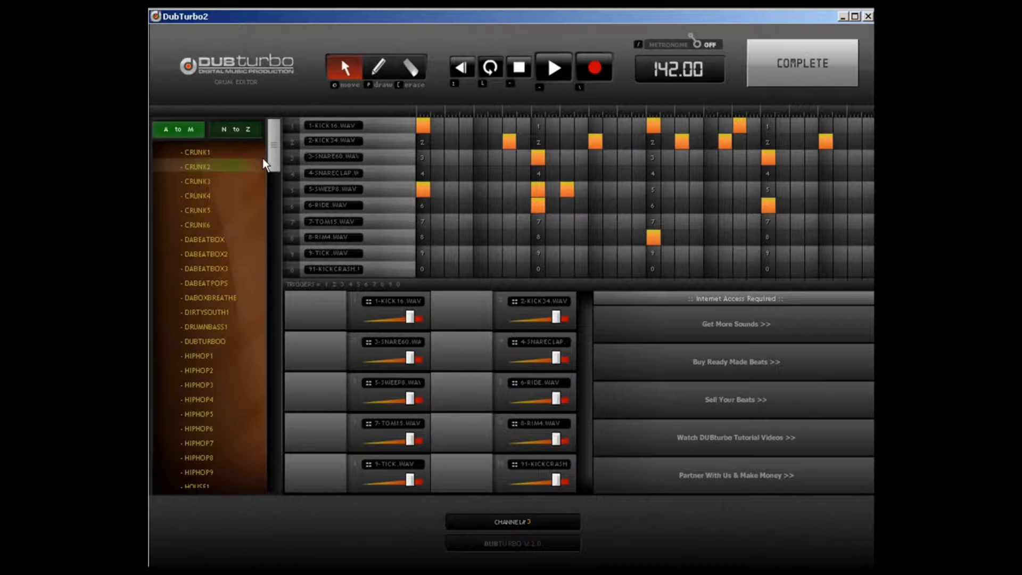
click(802, 67)
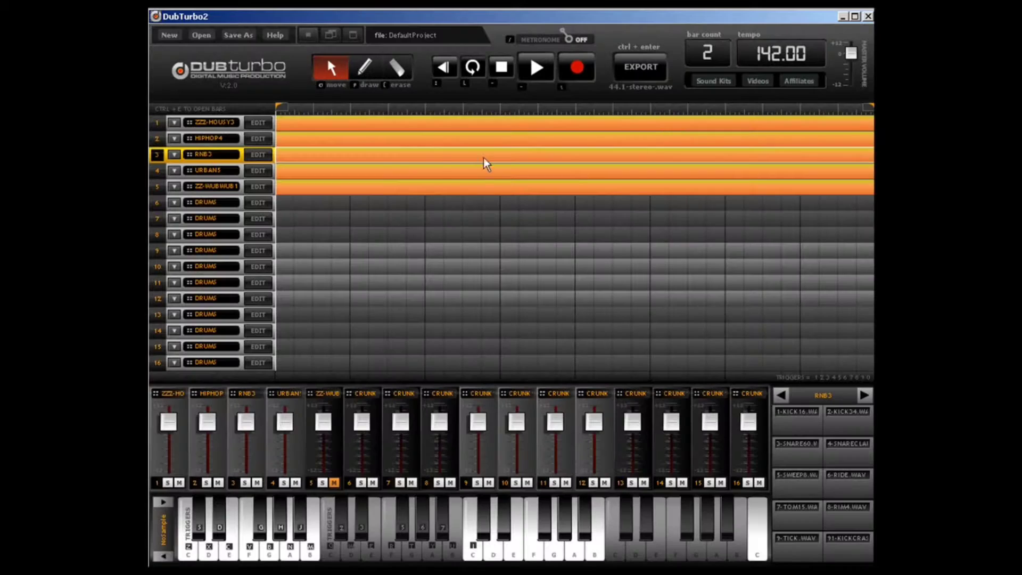
click(288, 172)
click(255, 170)
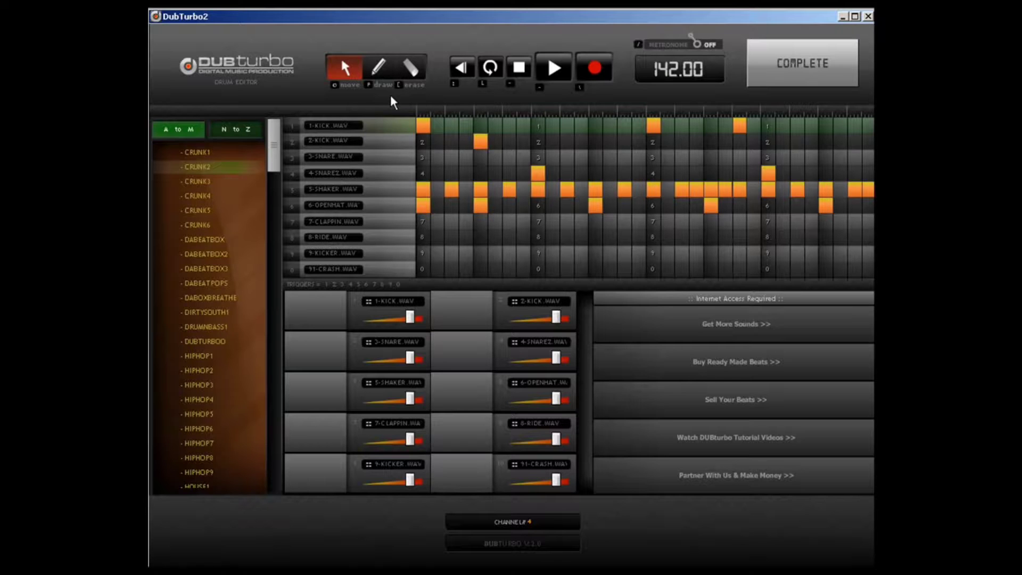
click(803, 65)
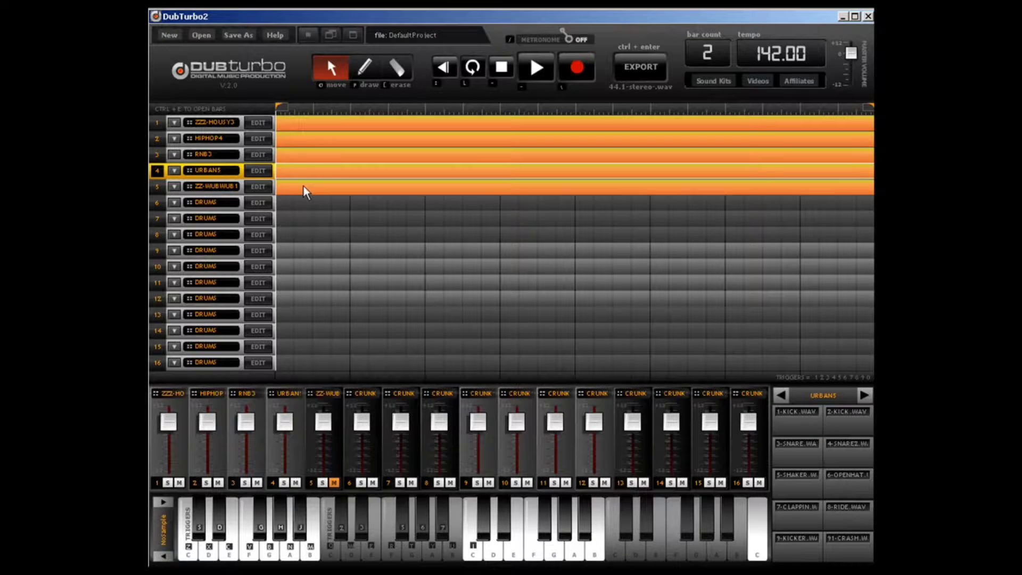
click(280, 190)
click(263, 188)
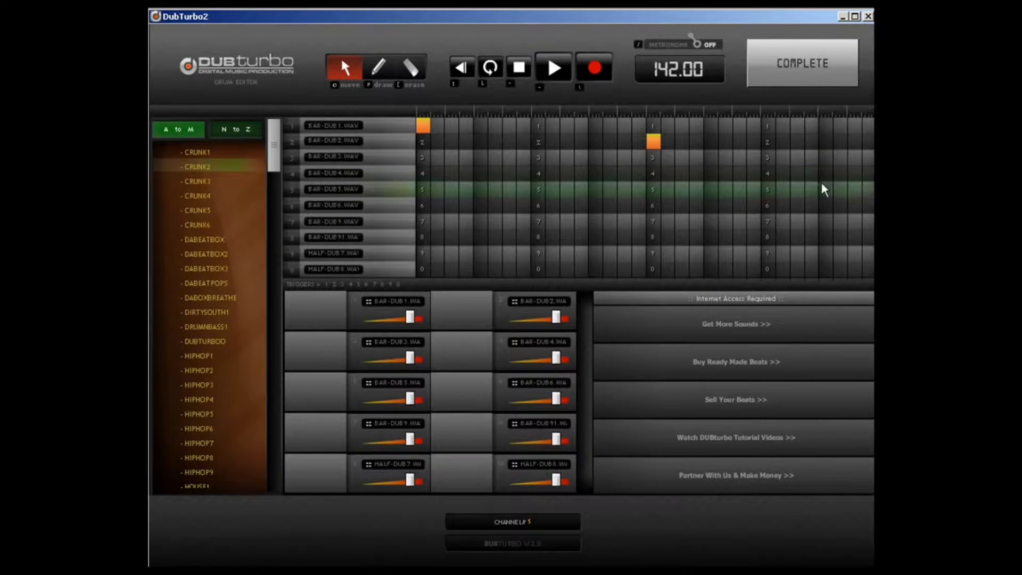
click(804, 85)
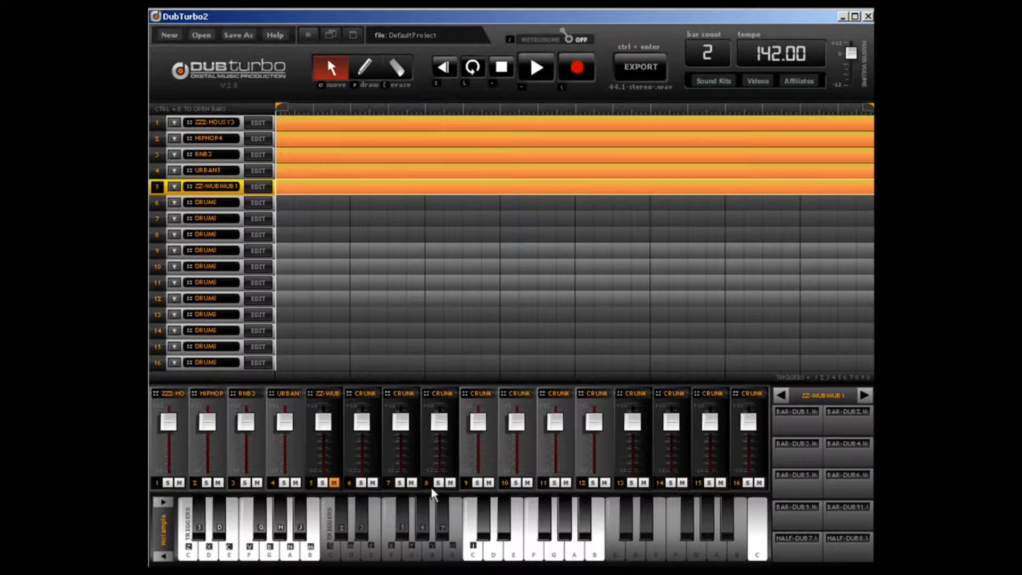
Set the bar count to 16 and extend the loop region to the end of the timeline
click(706, 54)
text(16)
key(Return)
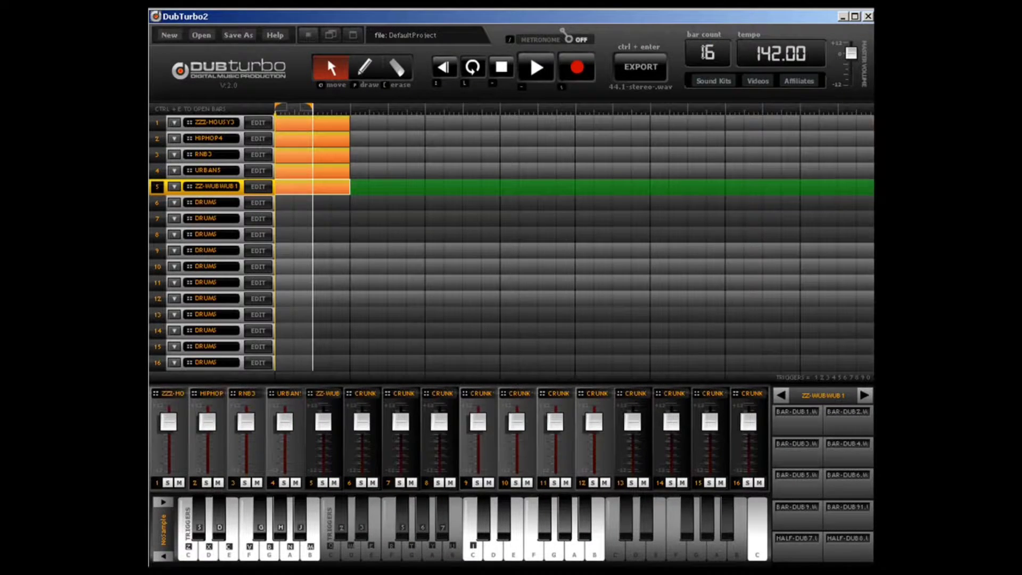
drag(323, 112, 852, 110)
Duplicate the two-bar clips on tracks 1 to 4 repeatedly until they fill all 16 bars
click(320, 128)
drag(321, 126, 375, 123)
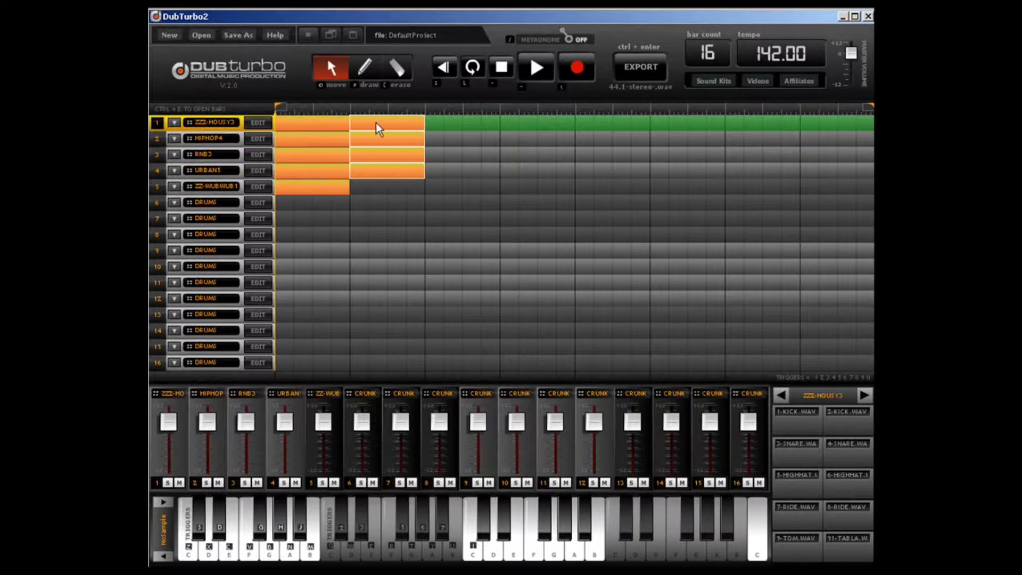
drag(311, 120, 308, 177)
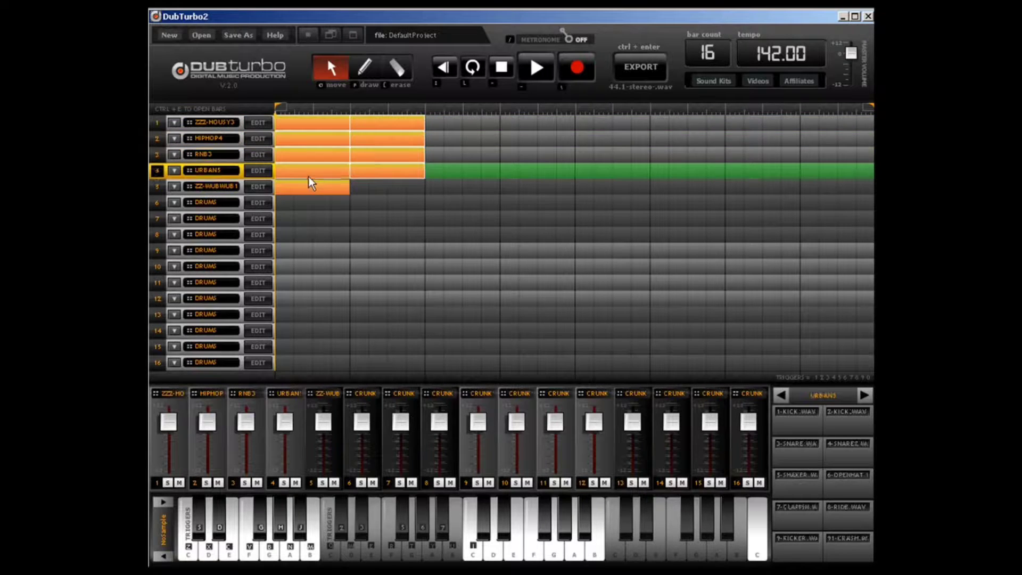
drag(304, 124, 742, 117)
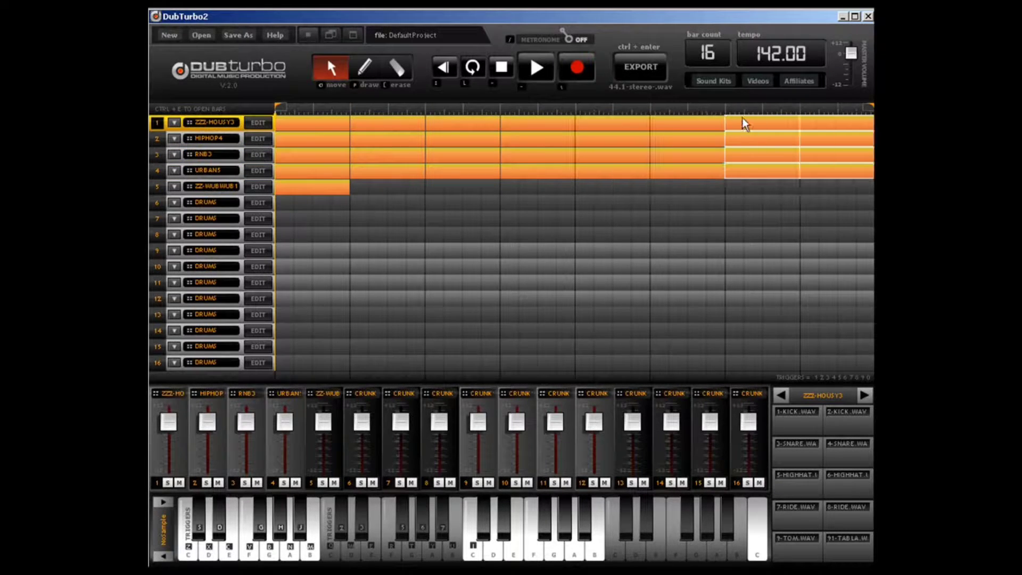
Copy track 5's clip into bars 3 and 4 and move the copy's notes to BAR-DUB3 and BAR-DUB4
click(380, 190)
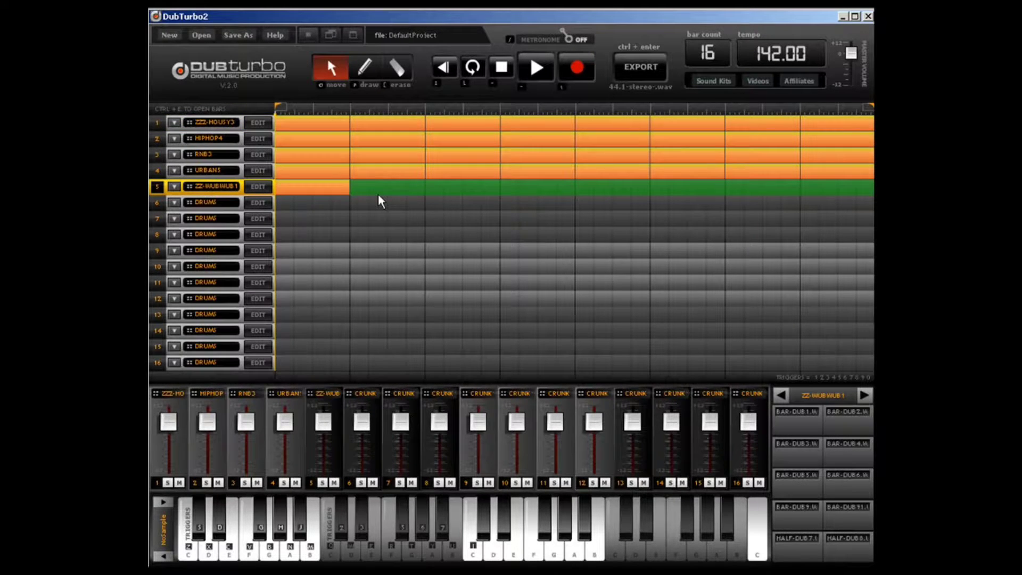
click(333, 190)
drag(321, 191, 389, 187)
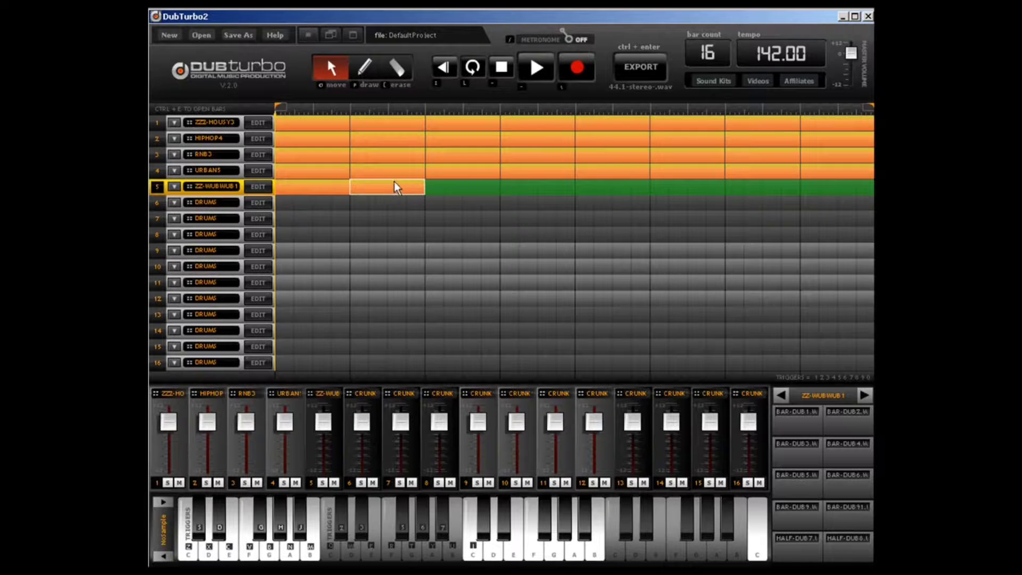
click(259, 186)
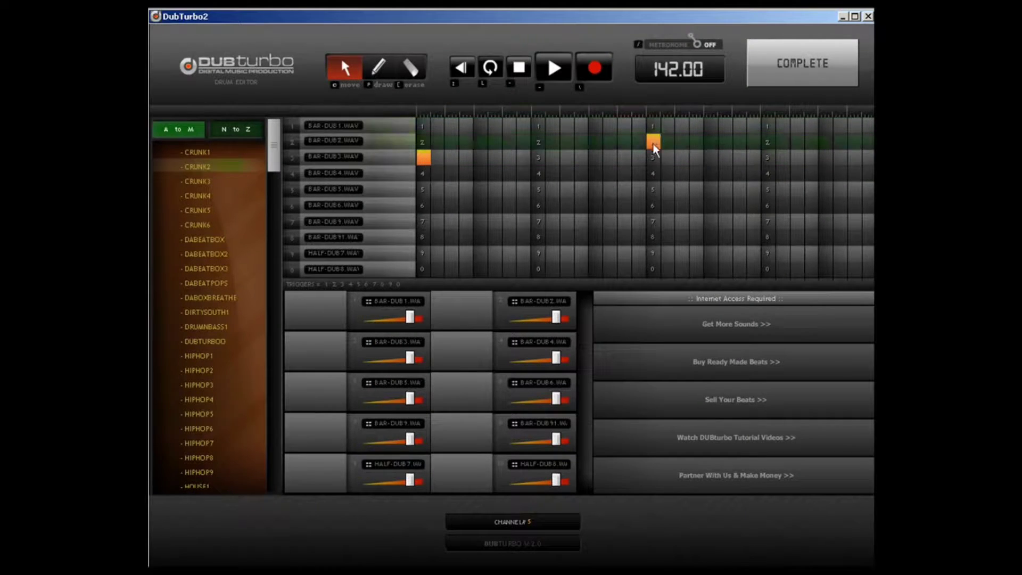
drag(654, 143, 653, 173)
click(814, 73)
Copy track 5's second clip into bars 5 and 6 and move its notes to BAR-DUB5 and BAR-DUB6
click(466, 186)
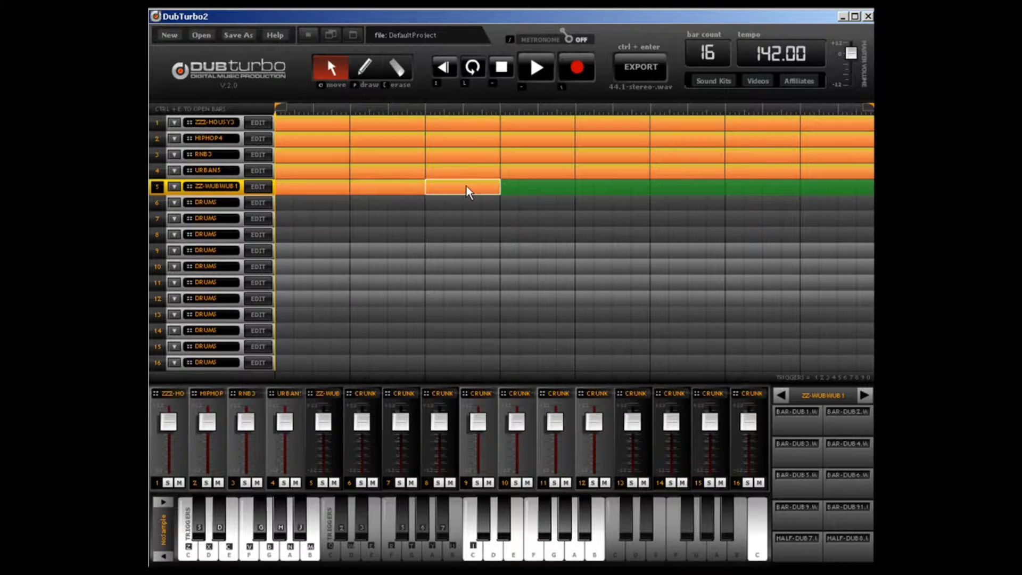
click(290, 183)
drag(432, 155, 424, 194)
drag(650, 174, 650, 208)
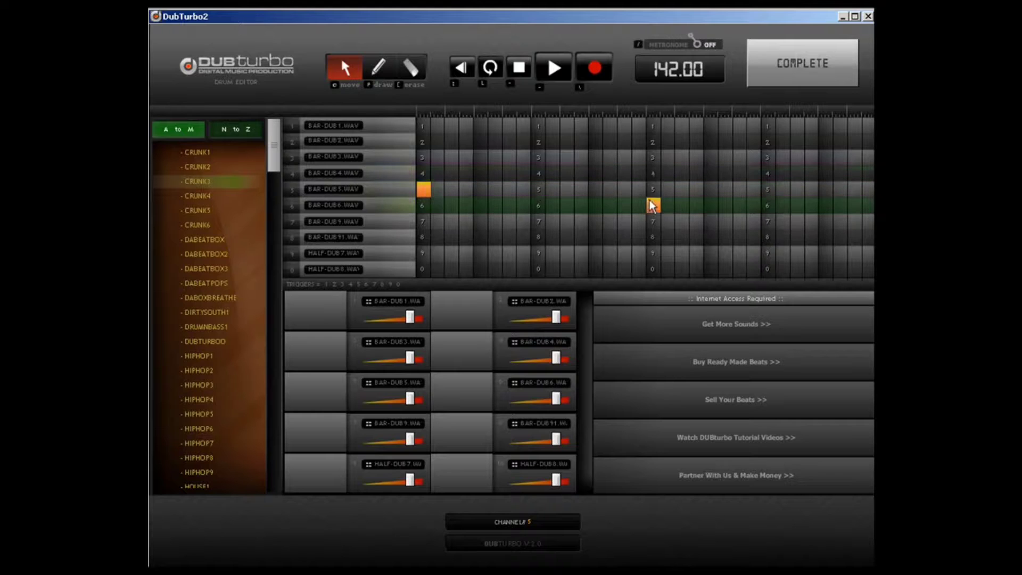
click(804, 55)
Copy track 5's third clip into bars 7 and 8 and move its second-bar note to BAR-DUB91
drag(434, 191, 525, 183)
click(257, 187)
drag(654, 209, 654, 241)
click(813, 56)
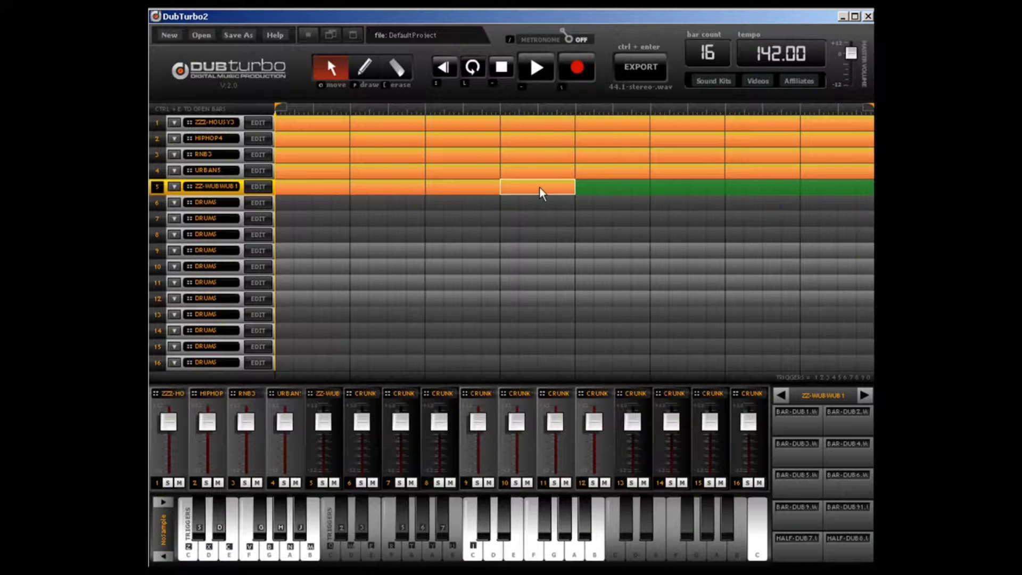
Copy track 5's fourth clip into bars 9 and 10, move its notes to HALF-DUB7 and HALF-DUB8, and add a second note half a bar on for each
click(258, 186)
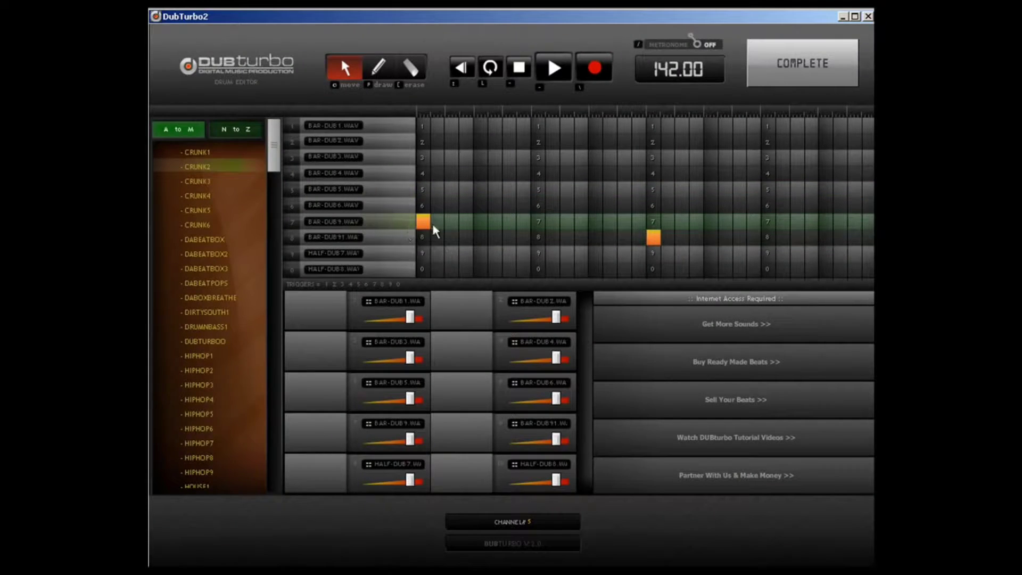
drag(423, 226, 423, 252)
drag(653, 239, 653, 268)
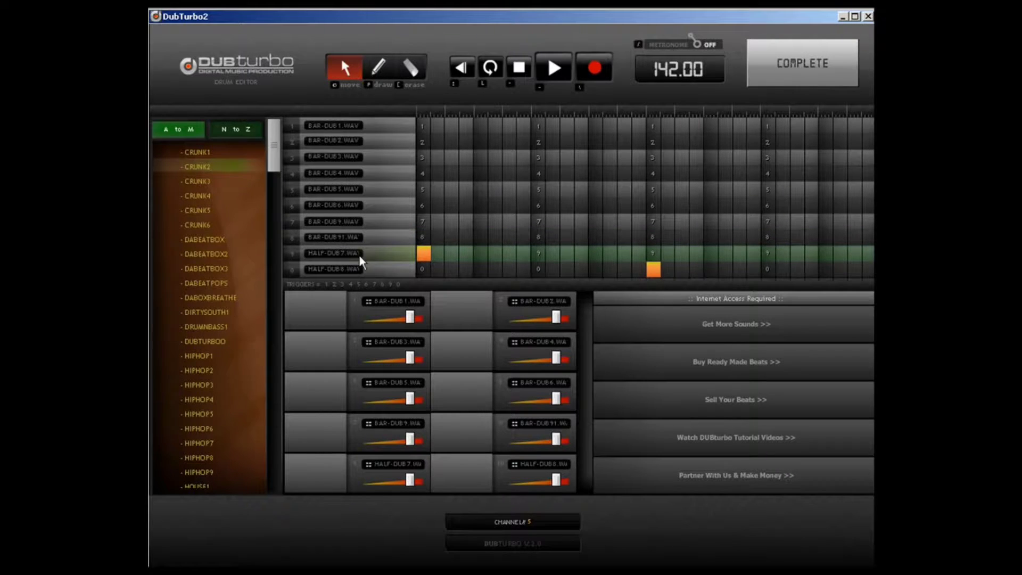
click(379, 68)
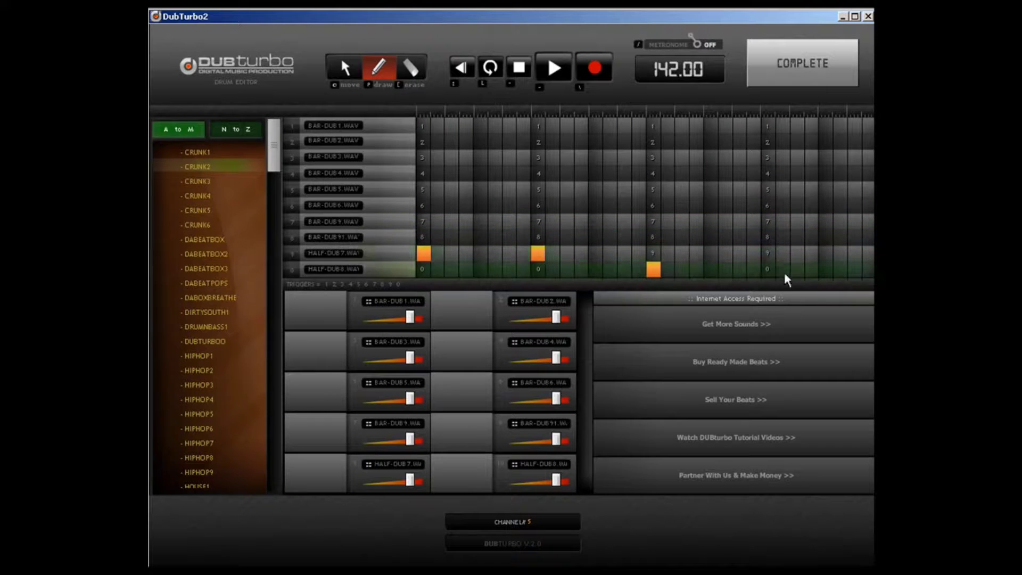
click(767, 269)
click(790, 80)
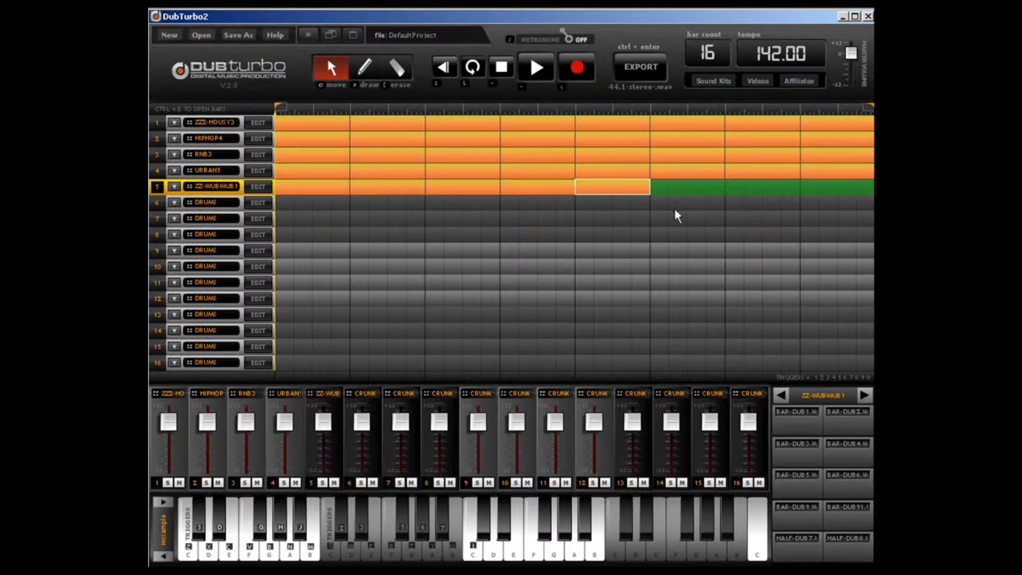
click(263, 186)
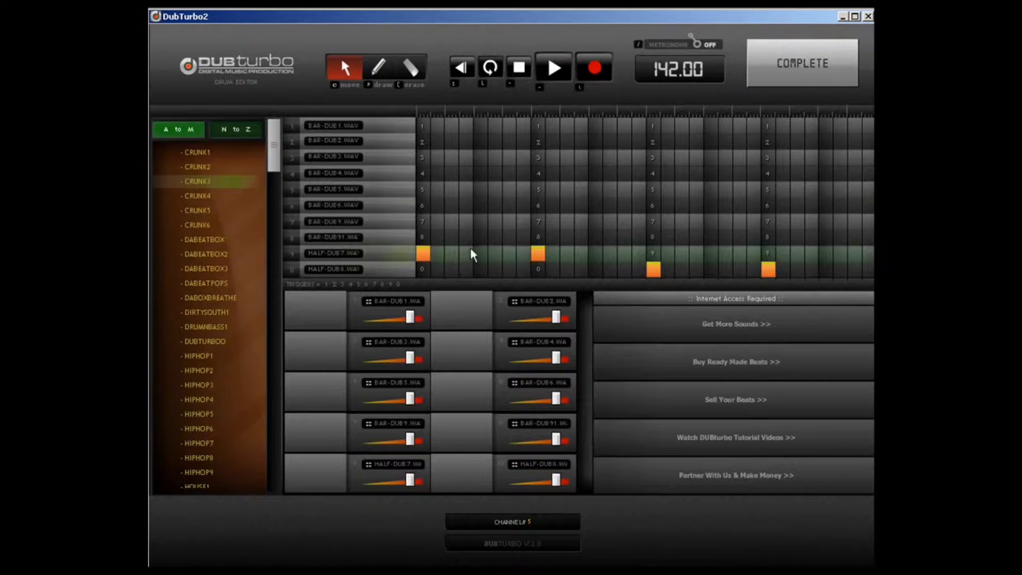
click(833, 69)
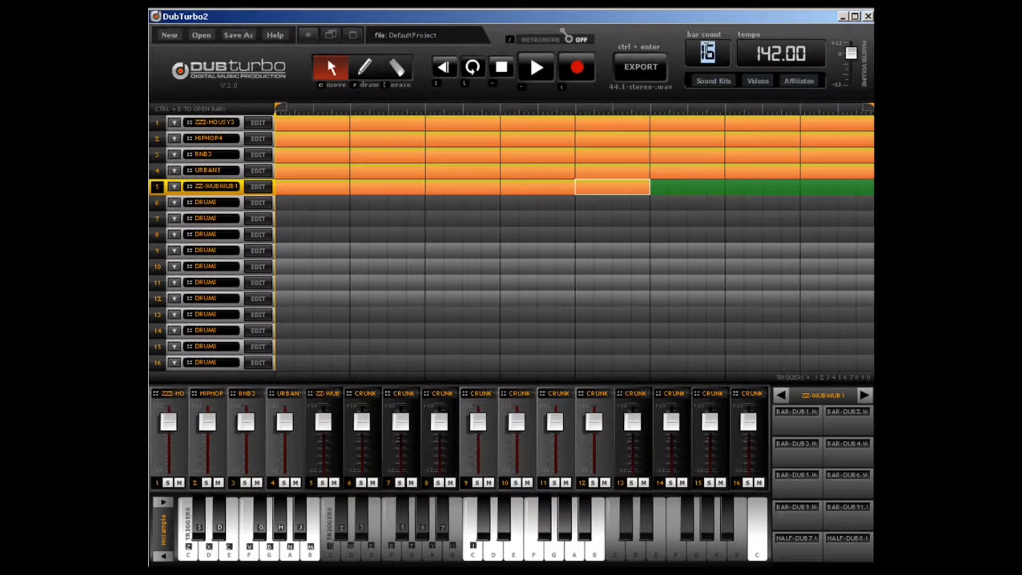
Set the project's bar count to 32 and extend the loop end marker to the last bar
text(32)
key(Return)
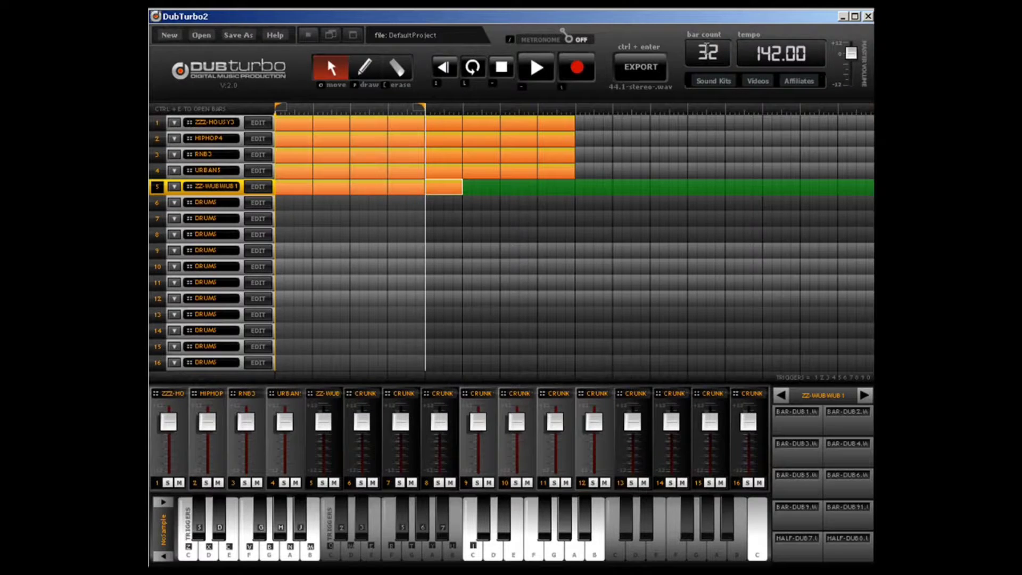
drag(424, 112, 865, 111)
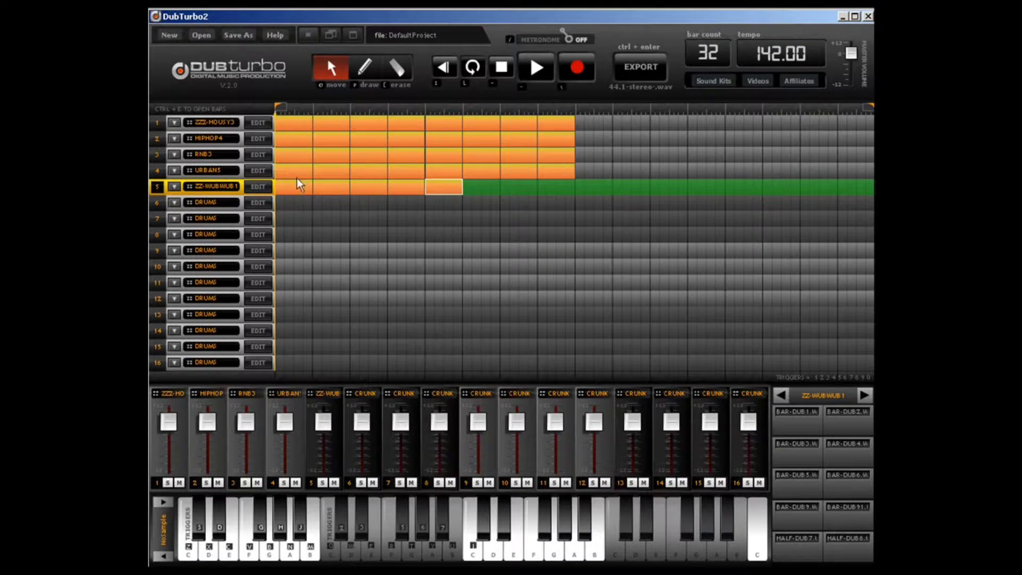
Browse the N to Z sound kits for track 5 down to the ZZ-WUBWUB variations, leaving the current kit loaded
click(258, 186)
click(237, 130)
drag(276, 145, 278, 384)
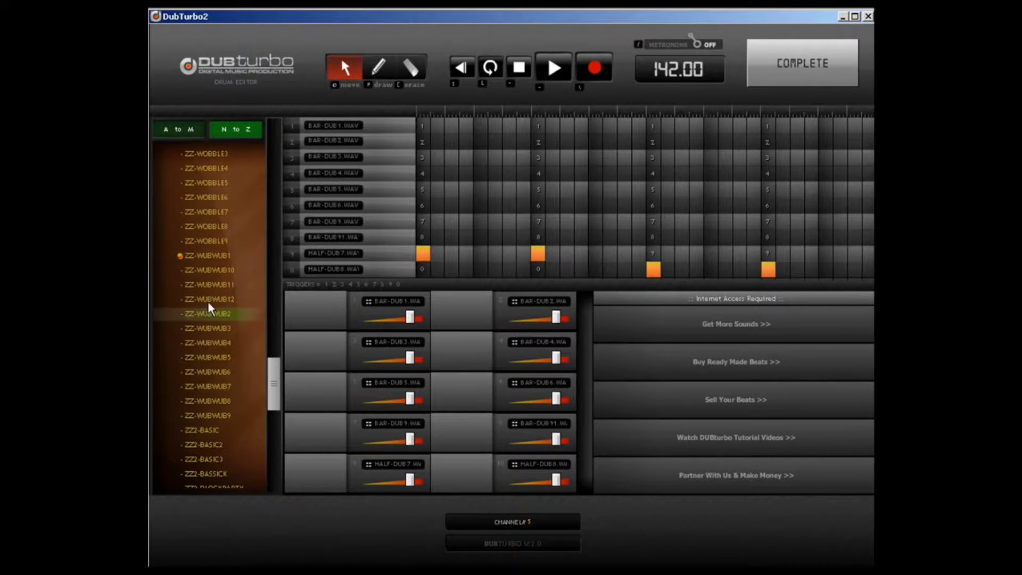
click(811, 57)
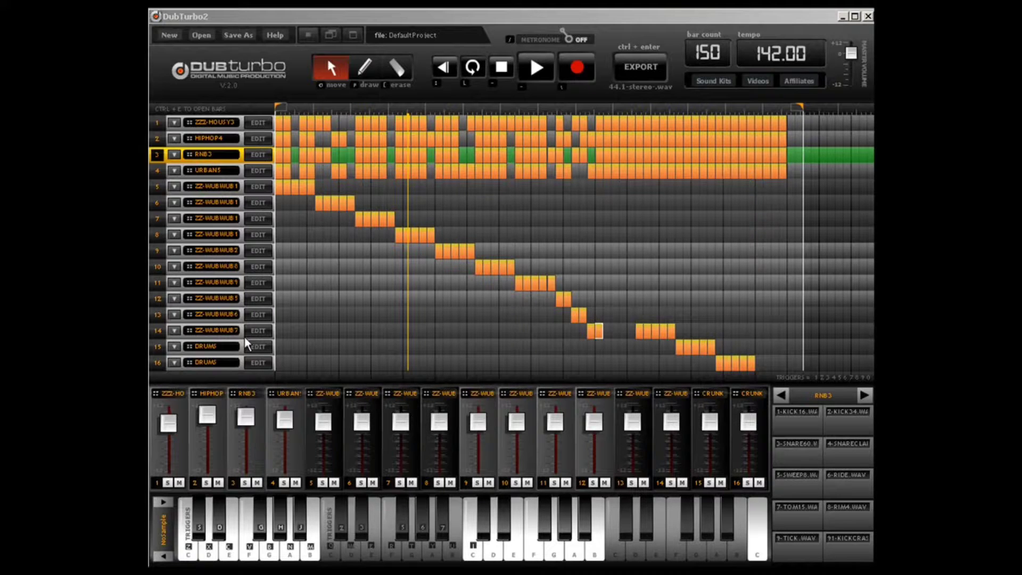
Examine the wobble bass note patterns in track 8's second clip and in track 12's first clip
click(411, 238)
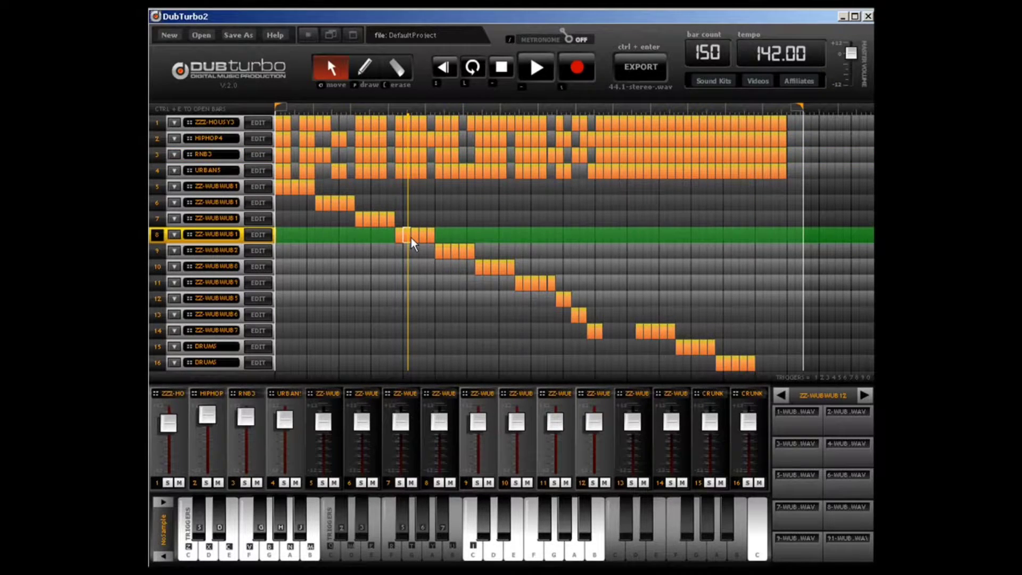
click(264, 244)
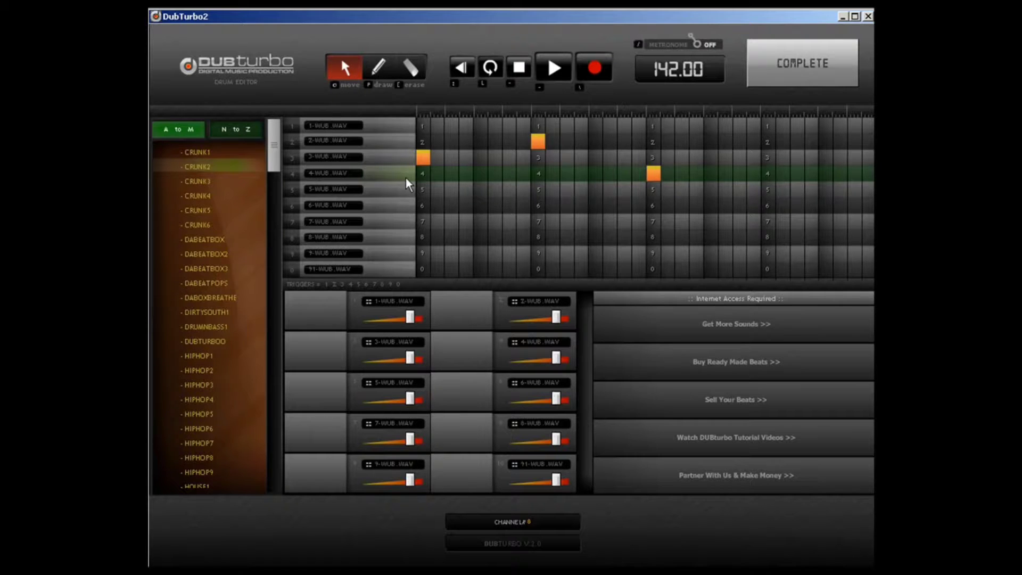
click(774, 65)
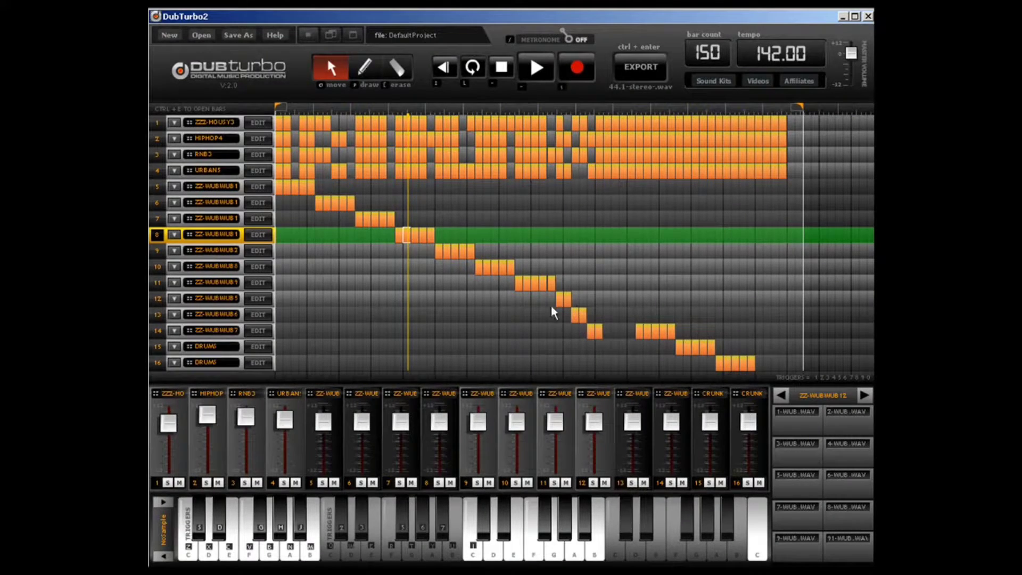
click(242, 299)
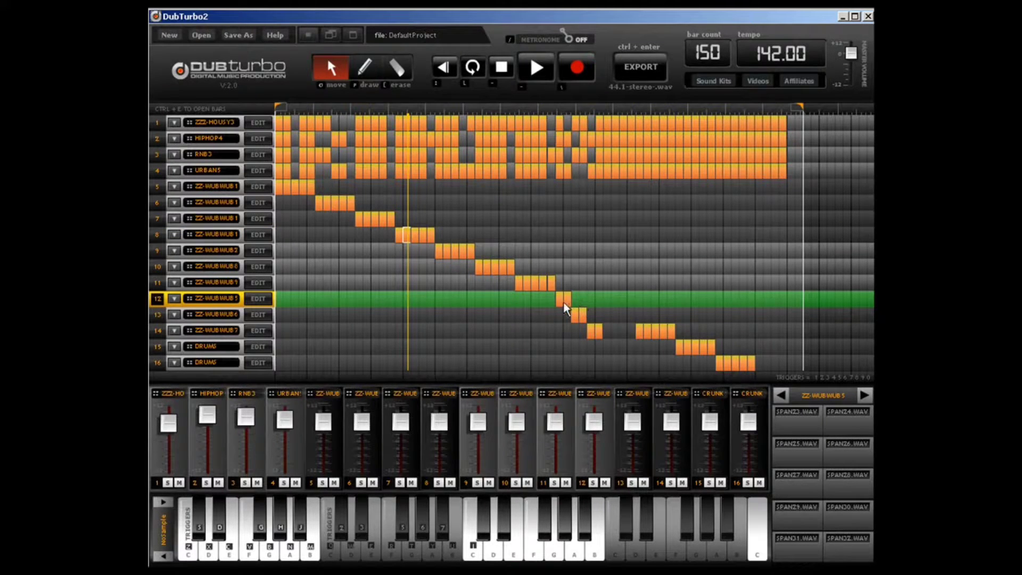
click(258, 298)
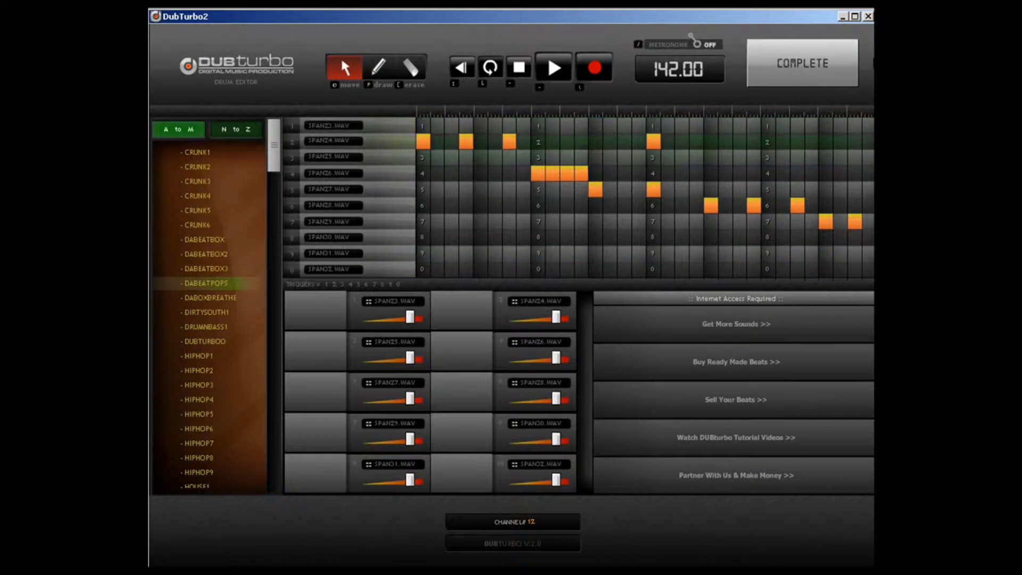
click(801, 64)
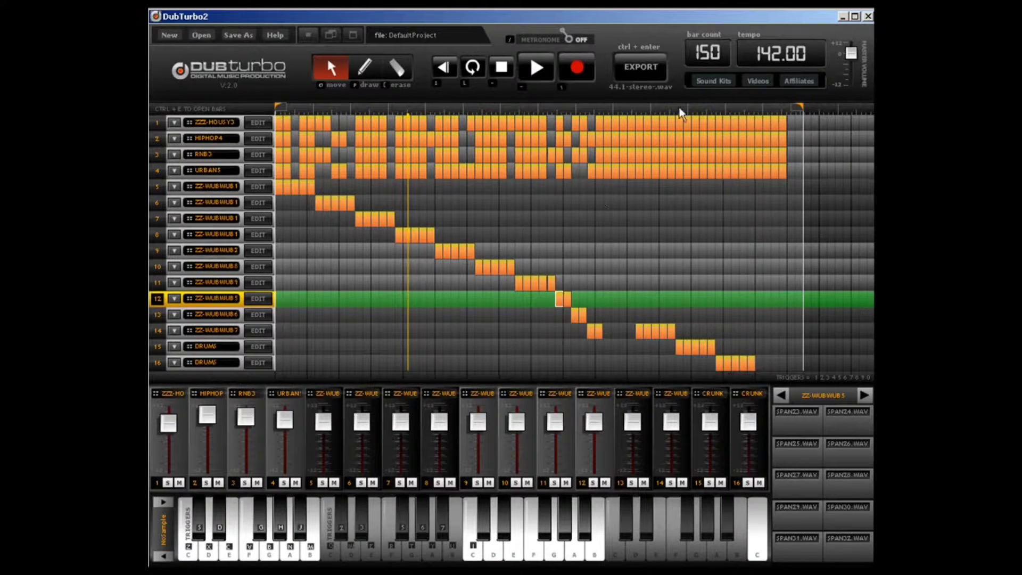
Shorten the loop range to end just after track 14's first group of clips and play the arrangement from the start
drag(791, 105, 589, 123)
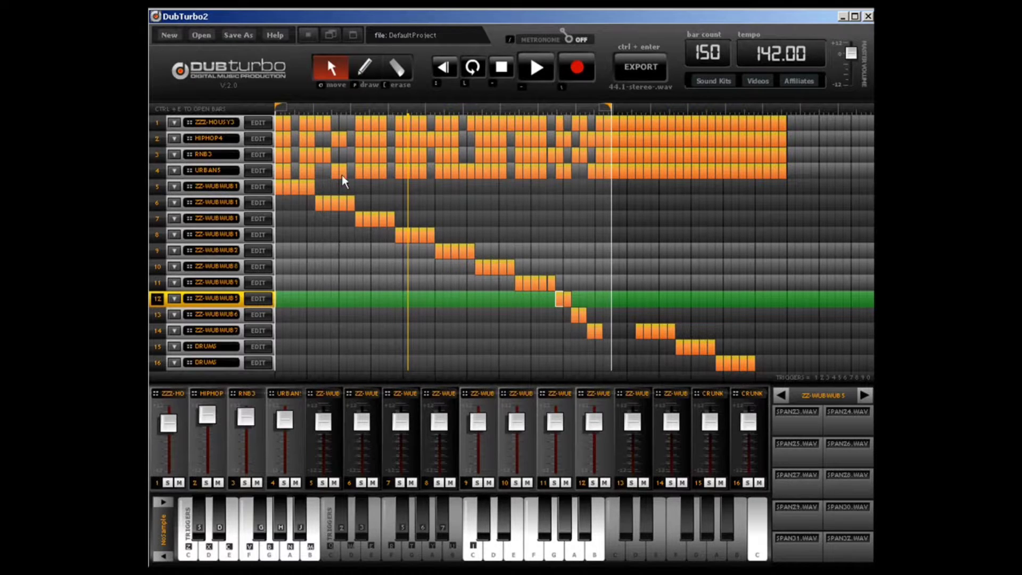
click(499, 69)
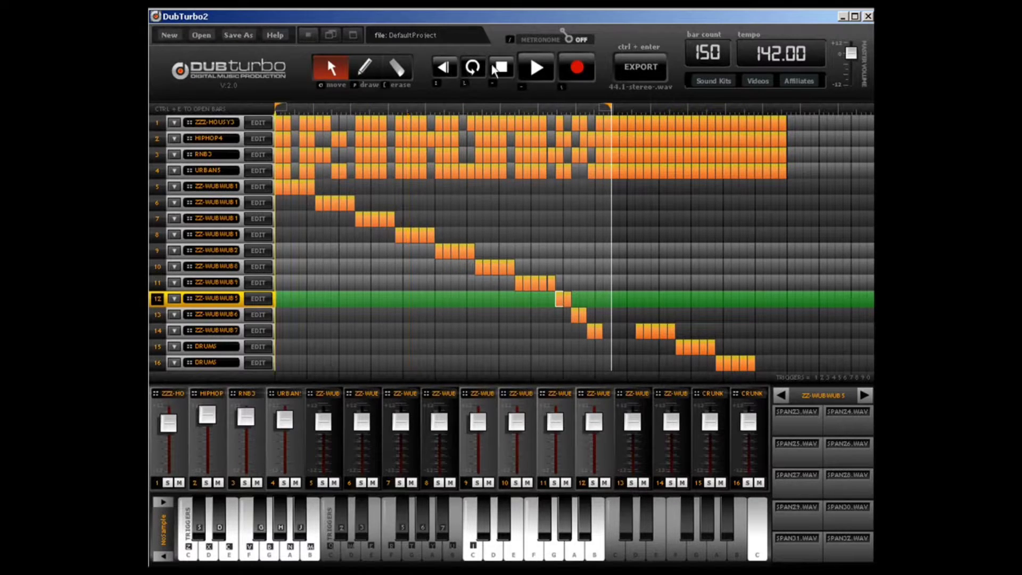
click(529, 79)
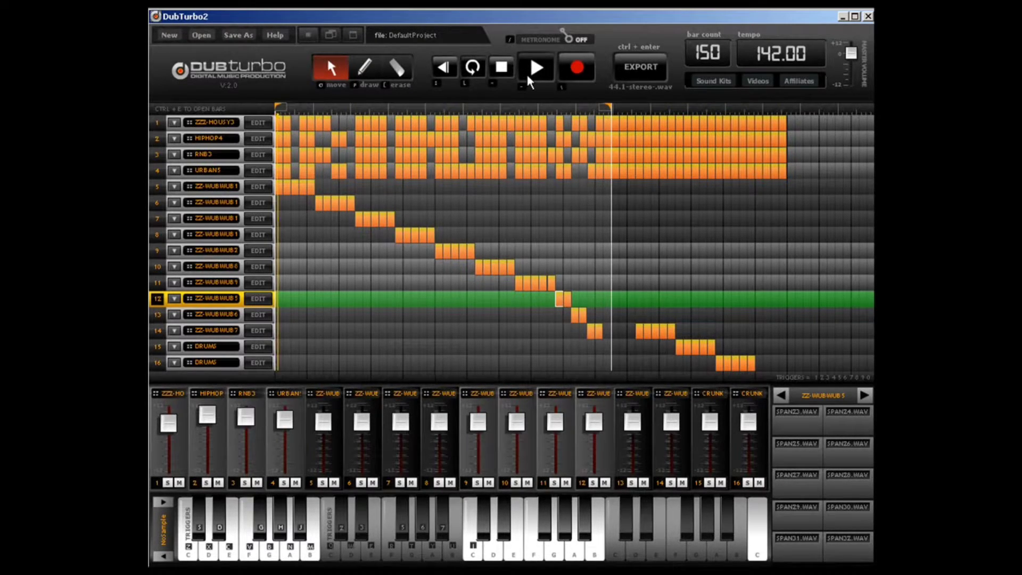